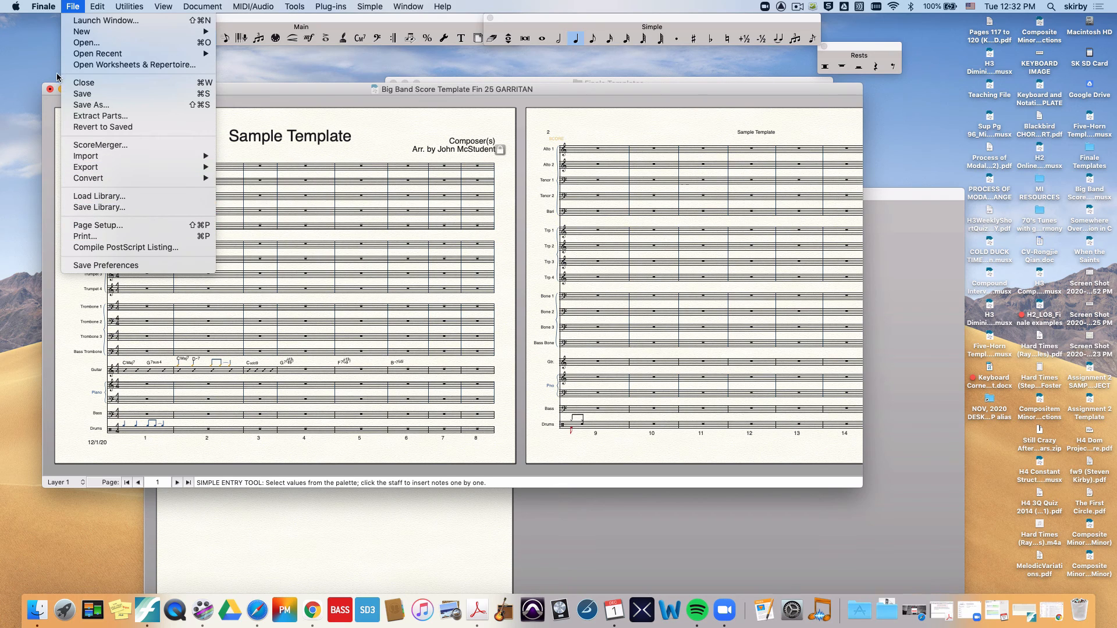
Step: Close the Big Band Score Template document without saving its changes
left_click(51, 91)
left_click(51, 91)
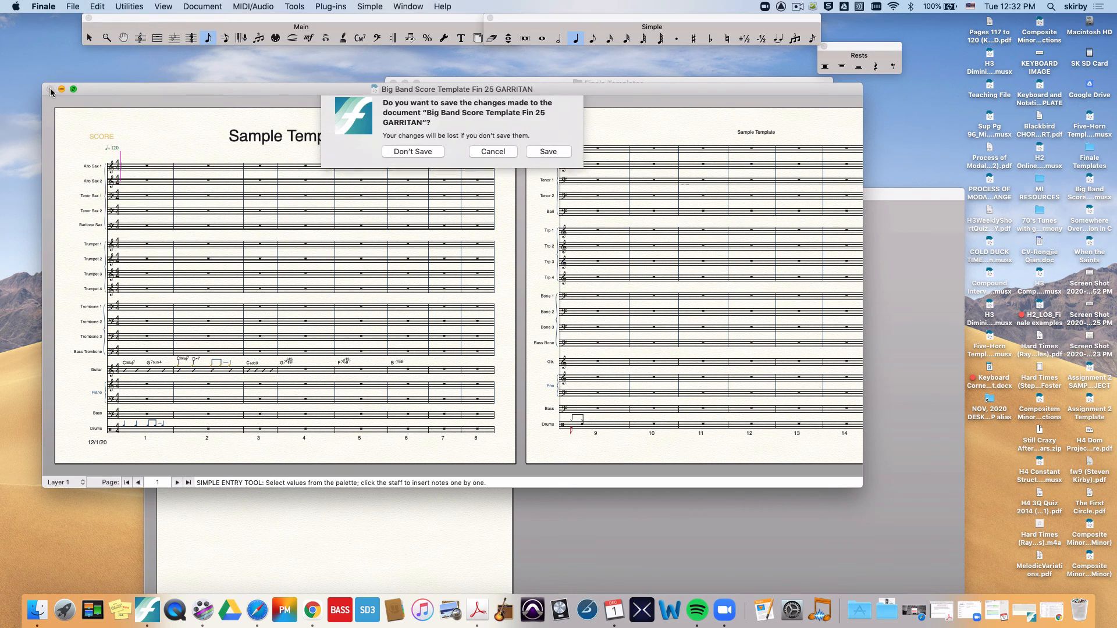
left_click(405, 160)
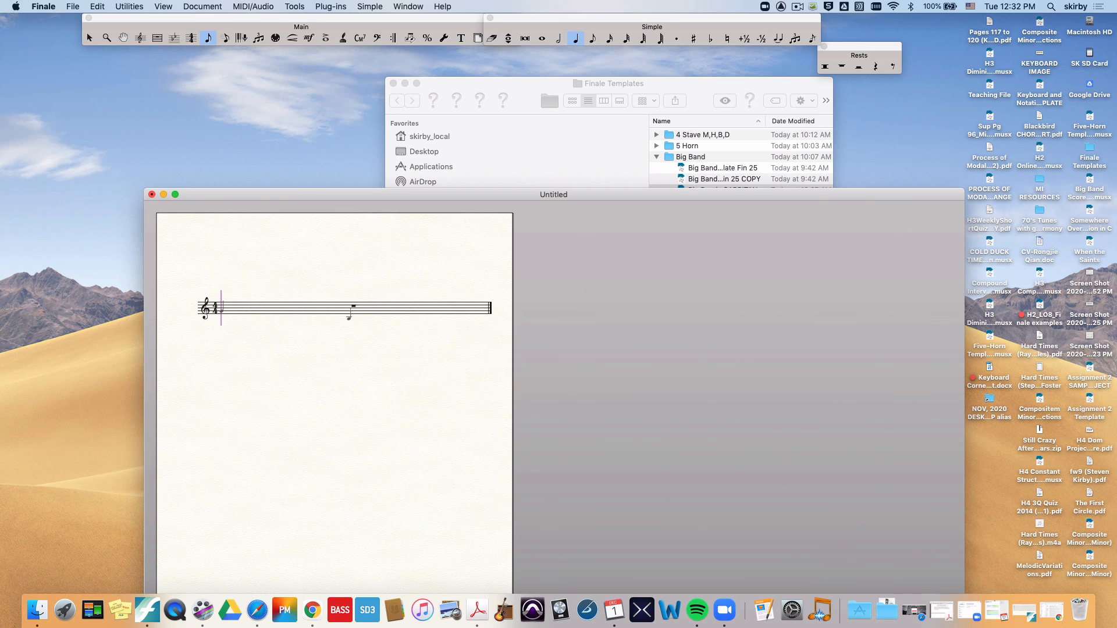
Step: Look inside the "My Libray Dec 1, 2020" folder in Finder and return to Finale
left_click(601, 181)
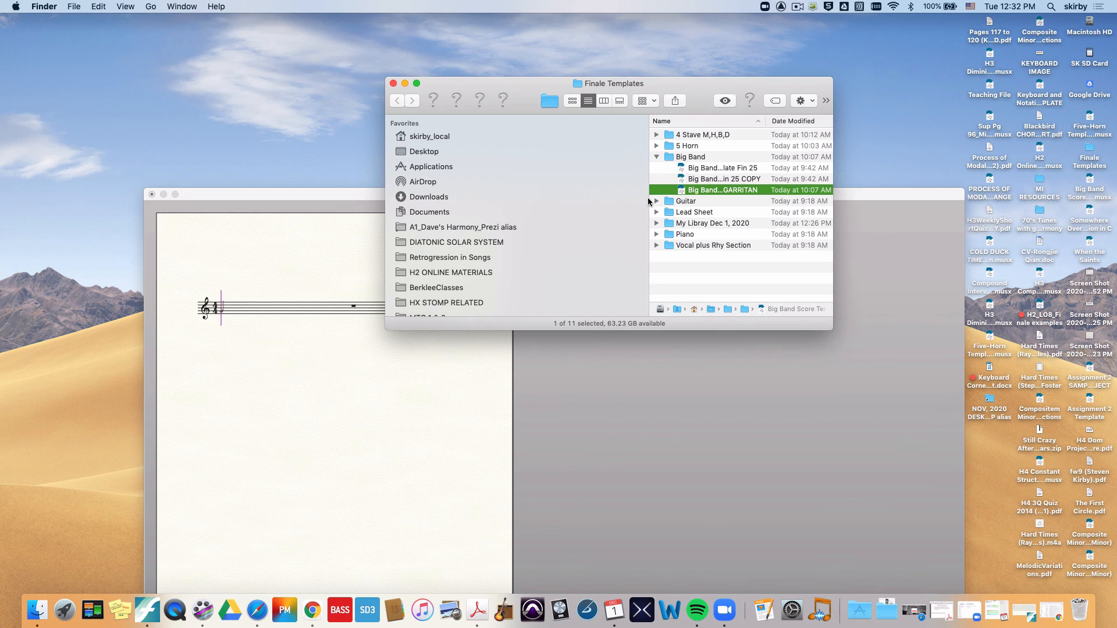
left_click(657, 224)
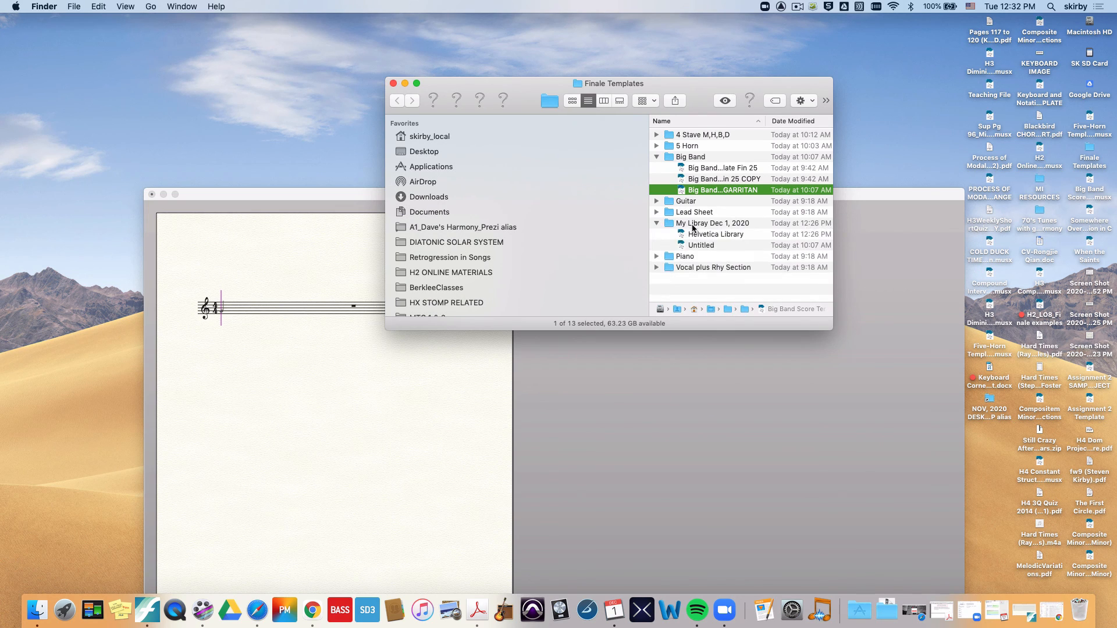
left_click(335, 348)
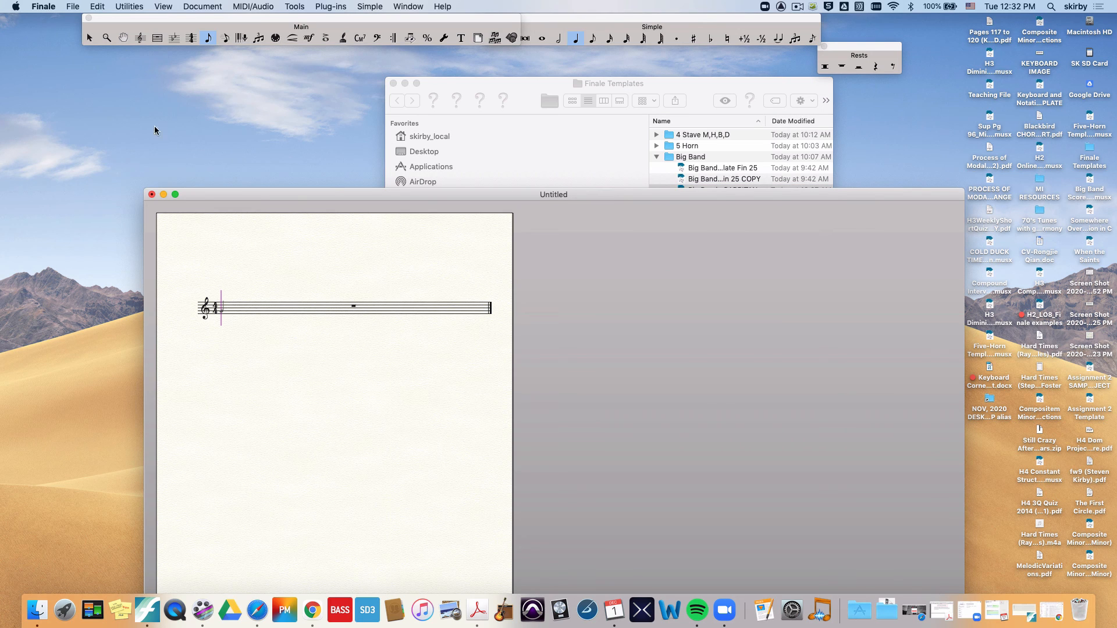
Step: Close the open untitled single-staff document
left_click(74, 7)
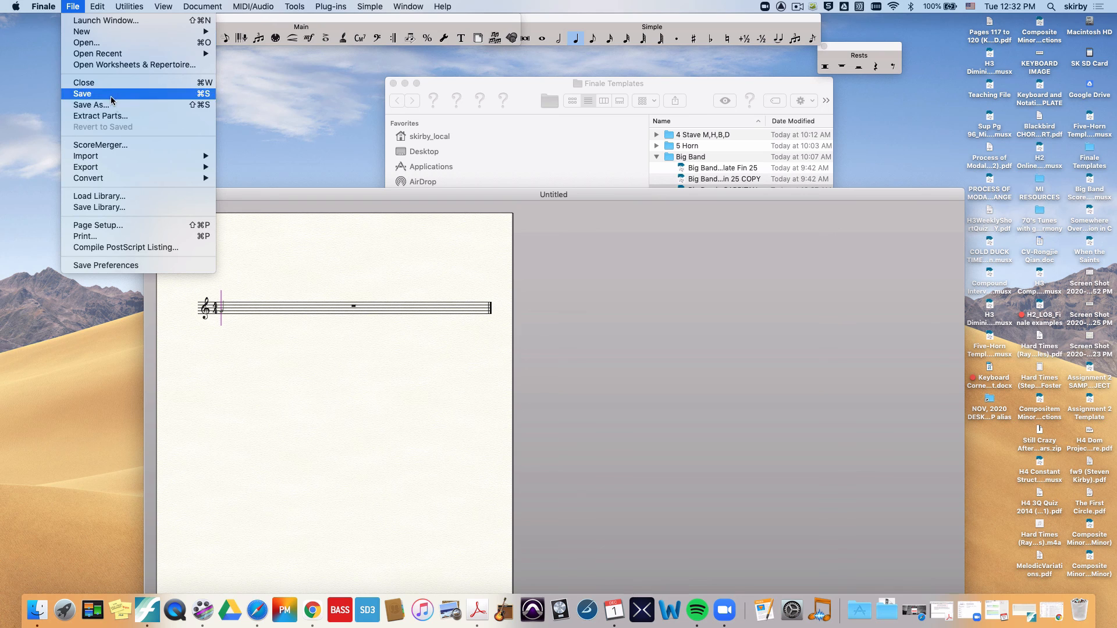
left_click(242, 246)
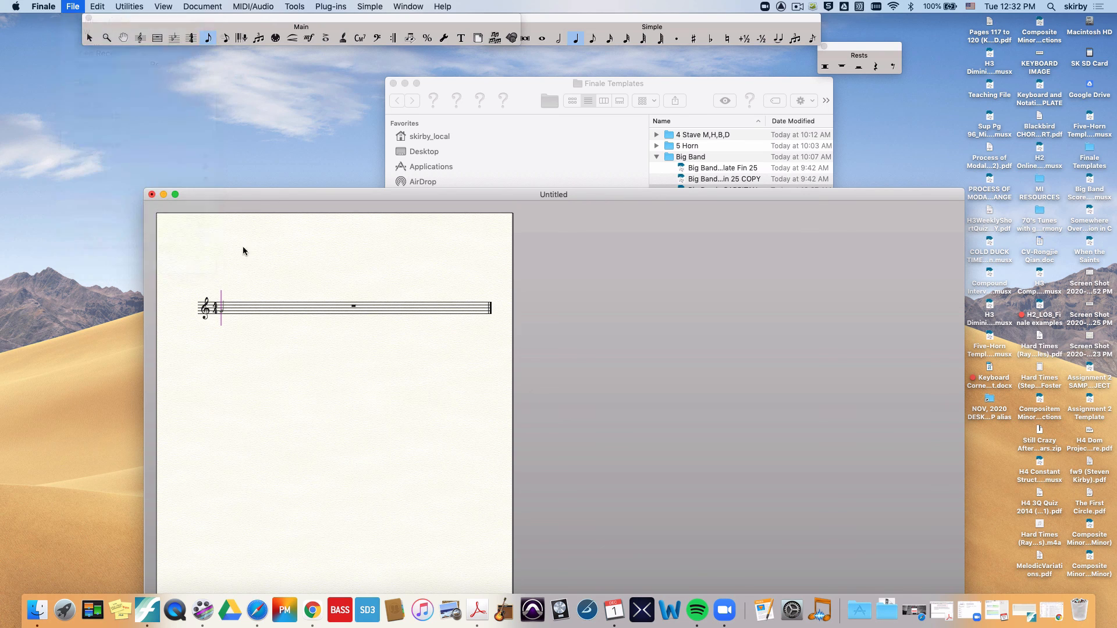
left_click(153, 197)
left_click(534, 257)
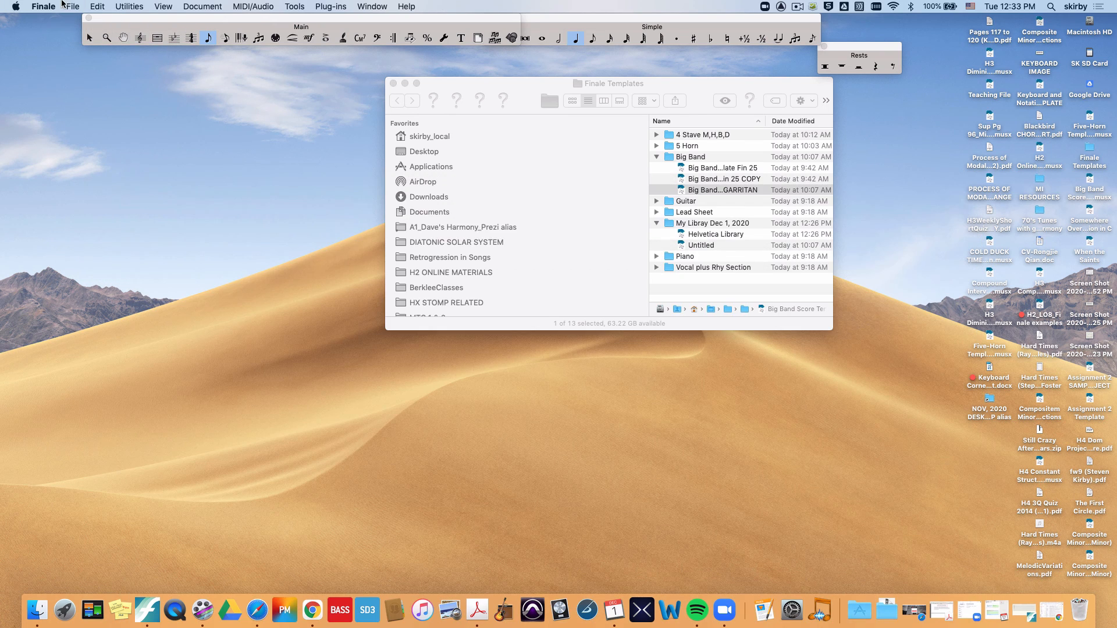
Step: Create a new document without libraries
left_click(73, 6)
mouse_move(94, 32)
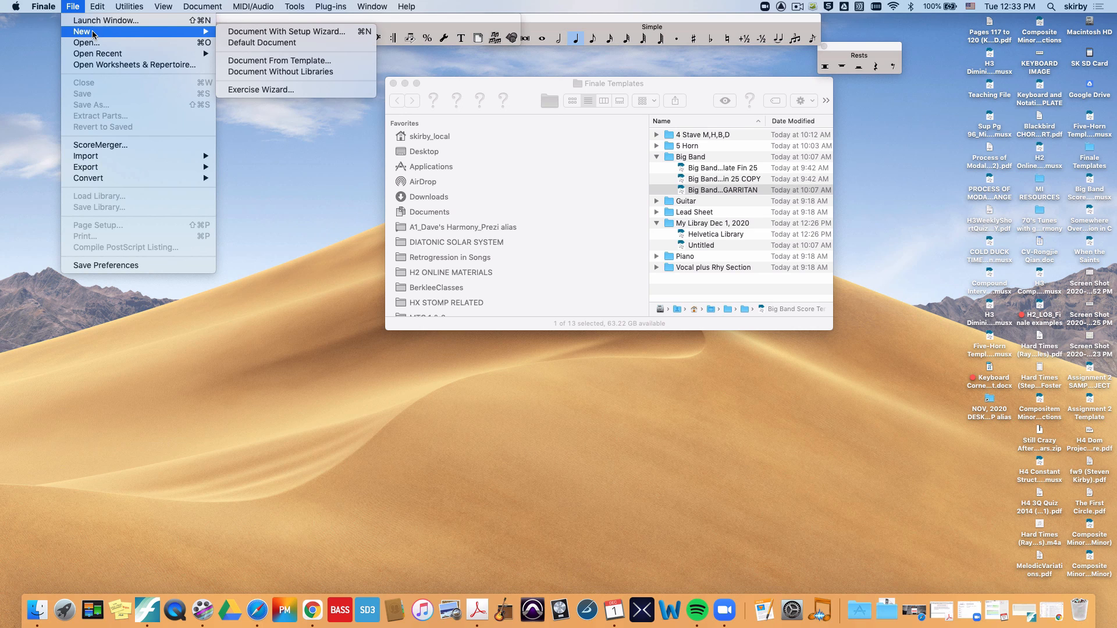
left_click(248, 73)
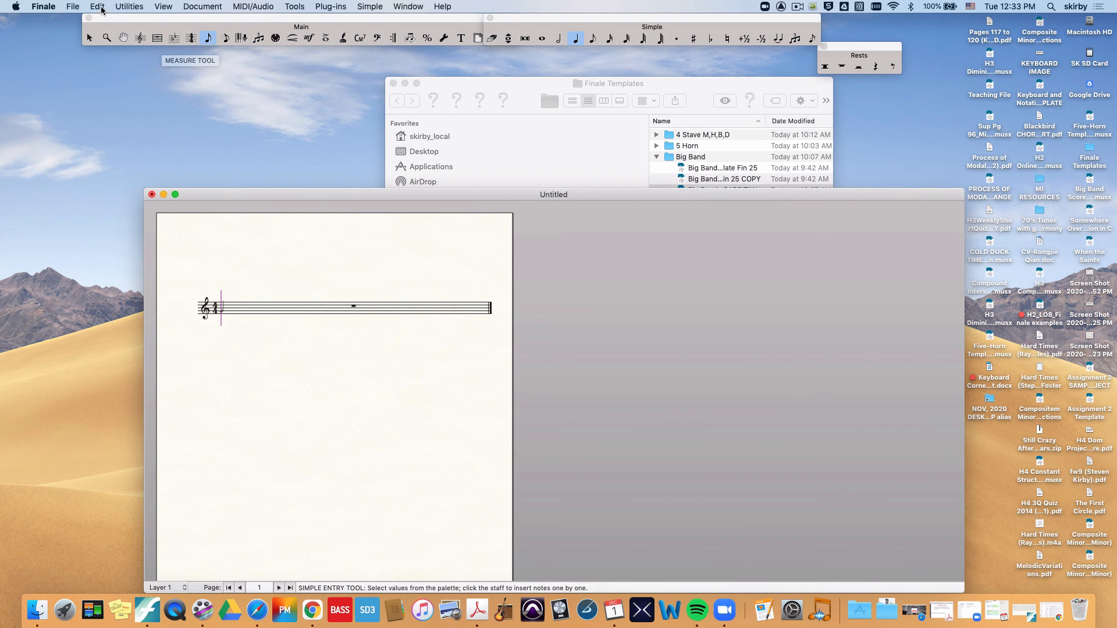
Step: Load the Helvetica Library file from the desktop's Finale Templates folder, inside "My Libray Dec 1, 2020"
left_click(71, 7)
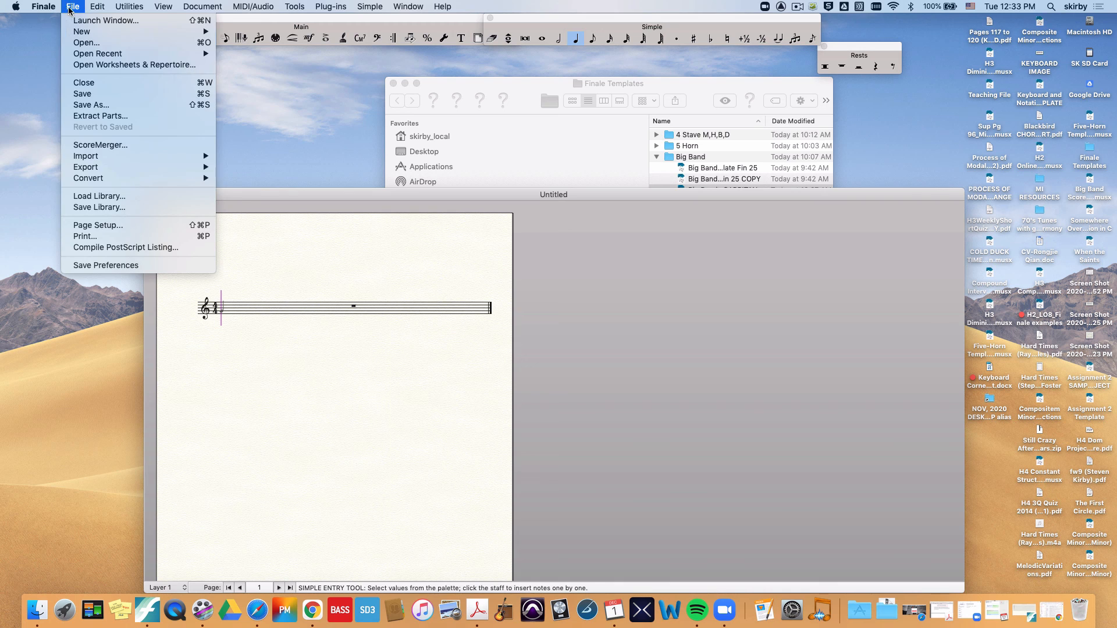
left_click(108, 199)
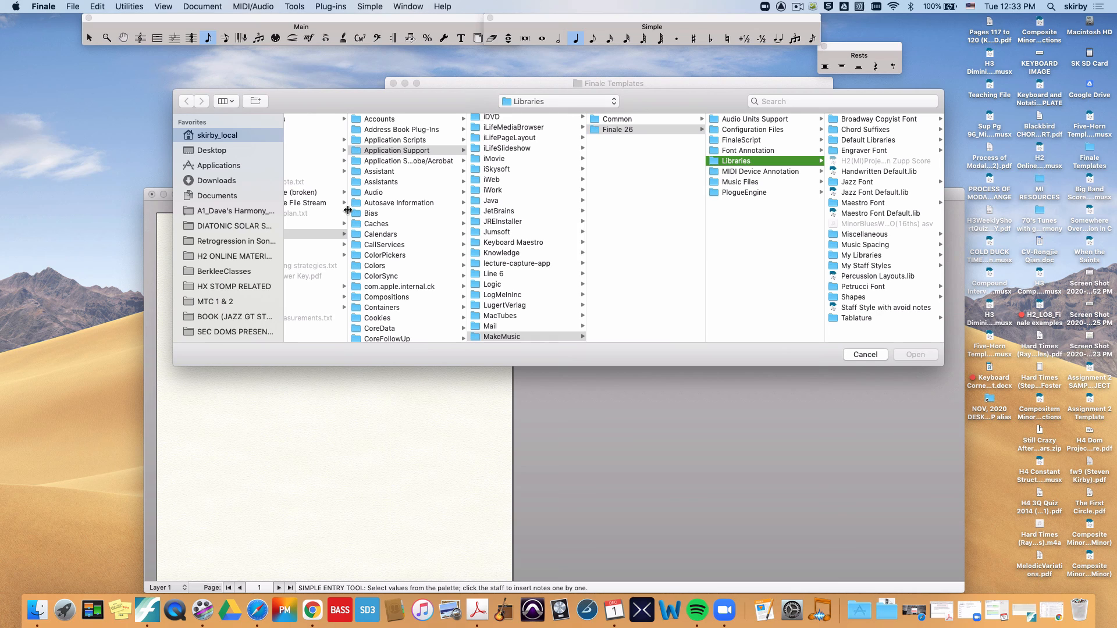
left_click(203, 152)
left_click(330, 245)
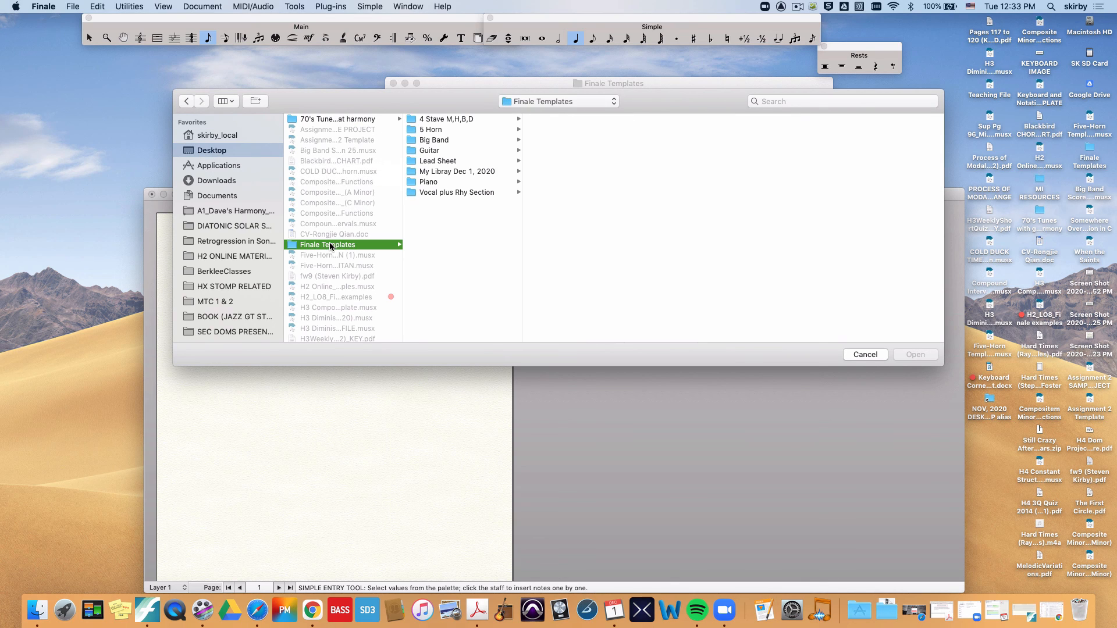
left_click(448, 172)
left_click(565, 119)
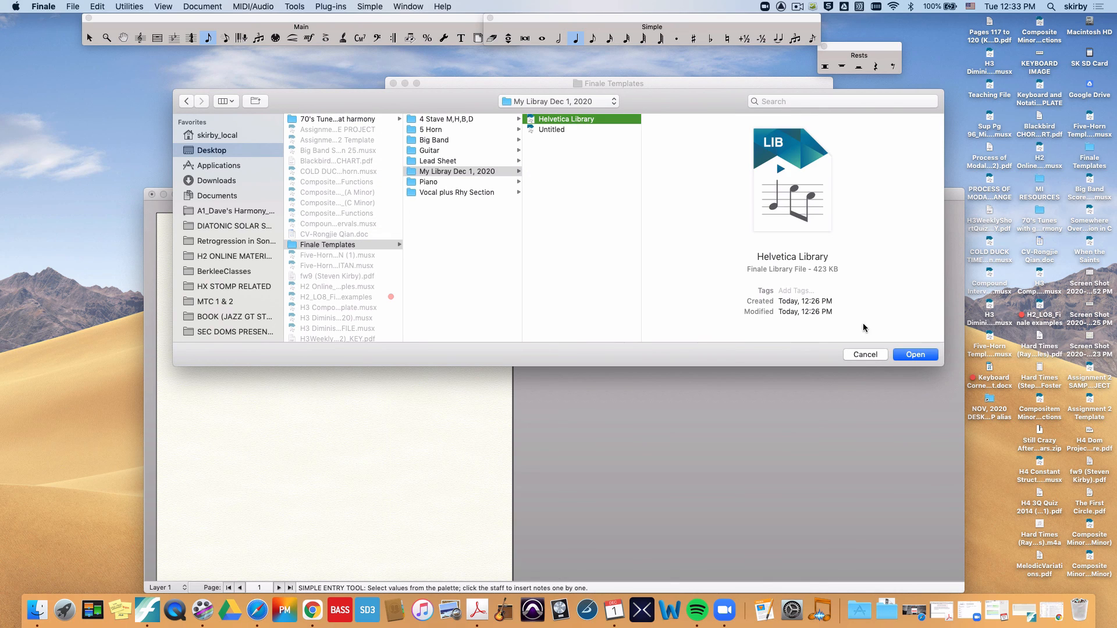
left_click(911, 354)
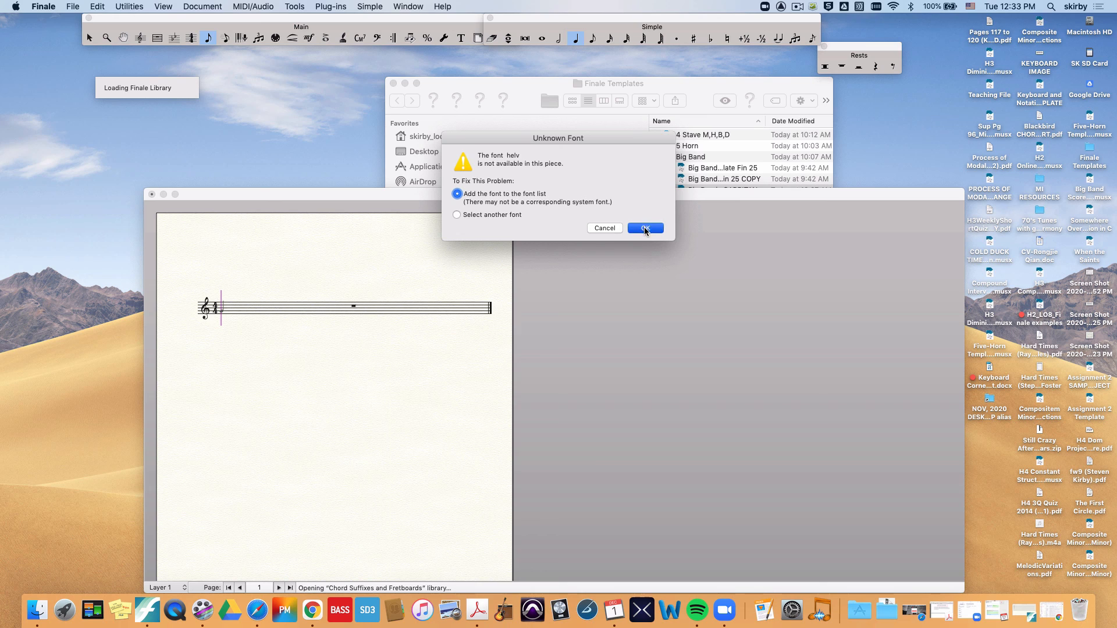
Step: Choose to replace the missing helv font with another one and select Helvetica Neue
left_click(472, 217)
left_click(632, 229)
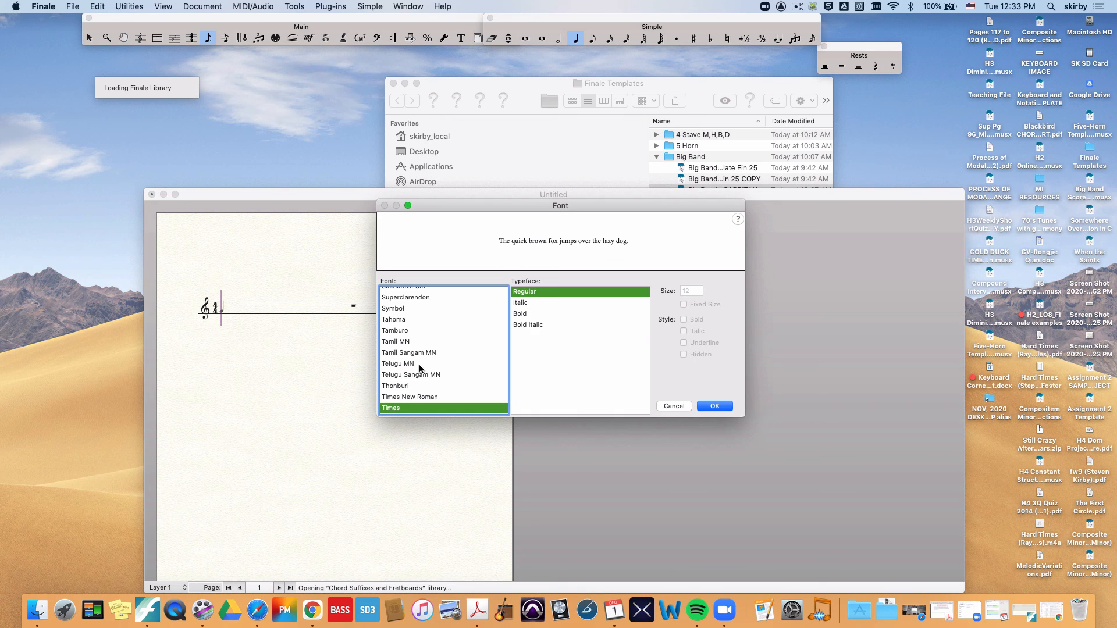
key("h")
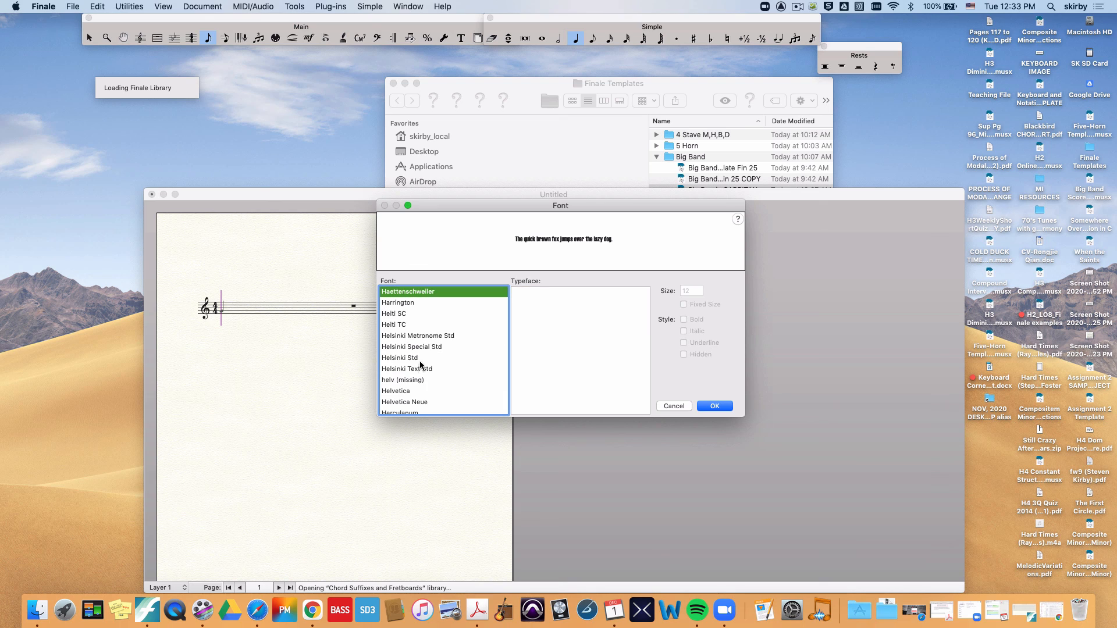
scroll(416, 369, "down", 3)
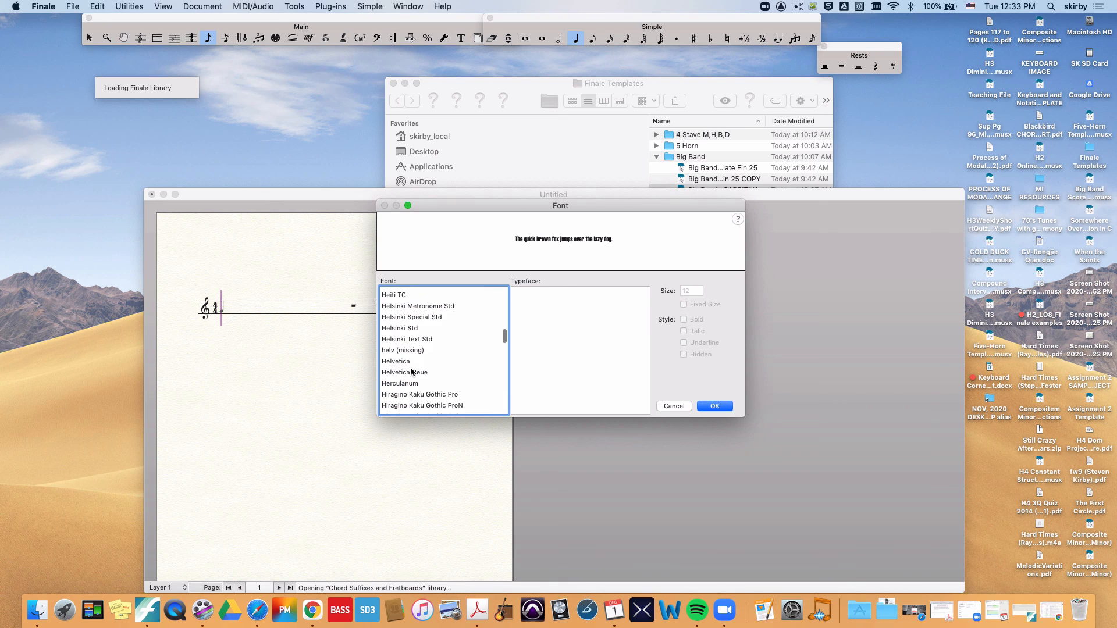
left_click(411, 372)
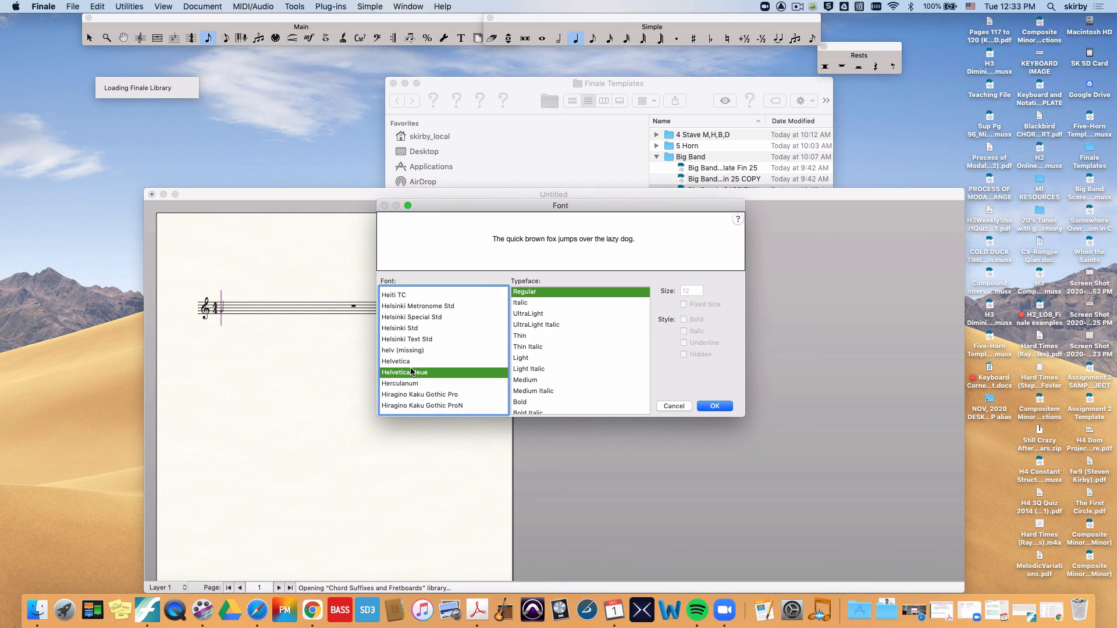
Step: Preview the Helvetica Neue typefaces from Italic through Medium Italic, and confirm Regular as the substitute
left_click(532, 304)
left_click(532, 315)
left_click(533, 325)
left_click(531, 336)
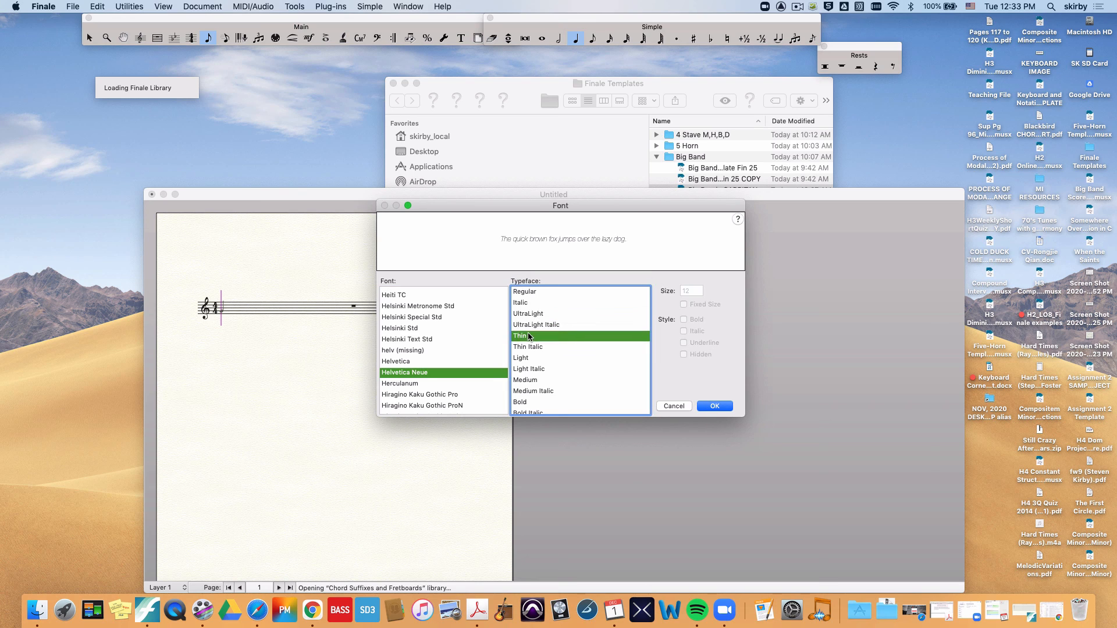
left_click(526, 347)
left_click(526, 358)
left_click(525, 369)
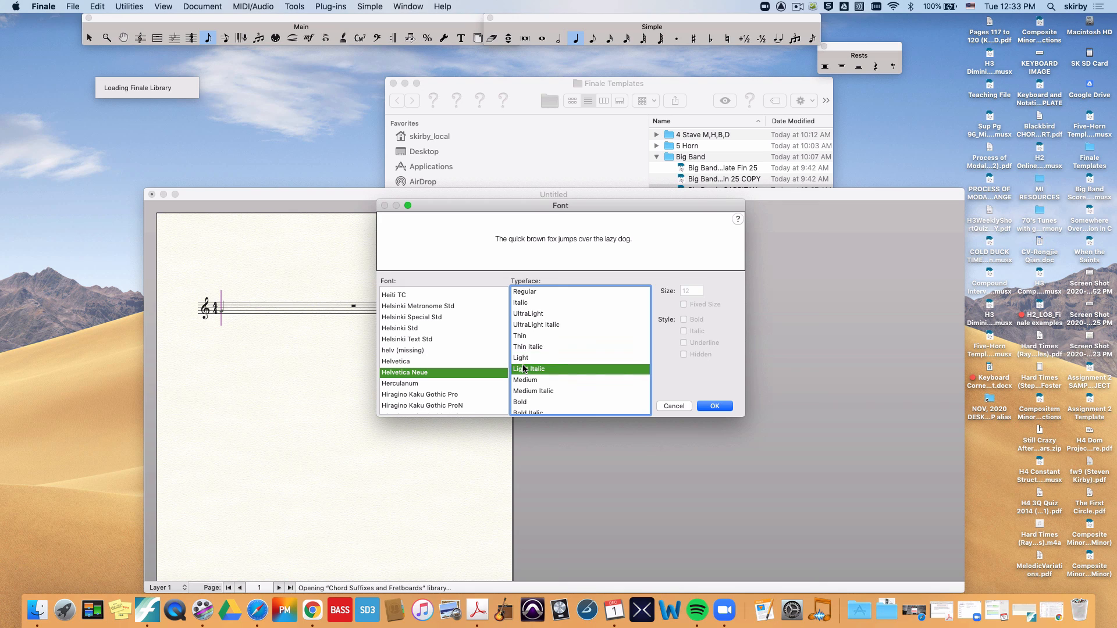
left_click(524, 380)
left_click(525, 391)
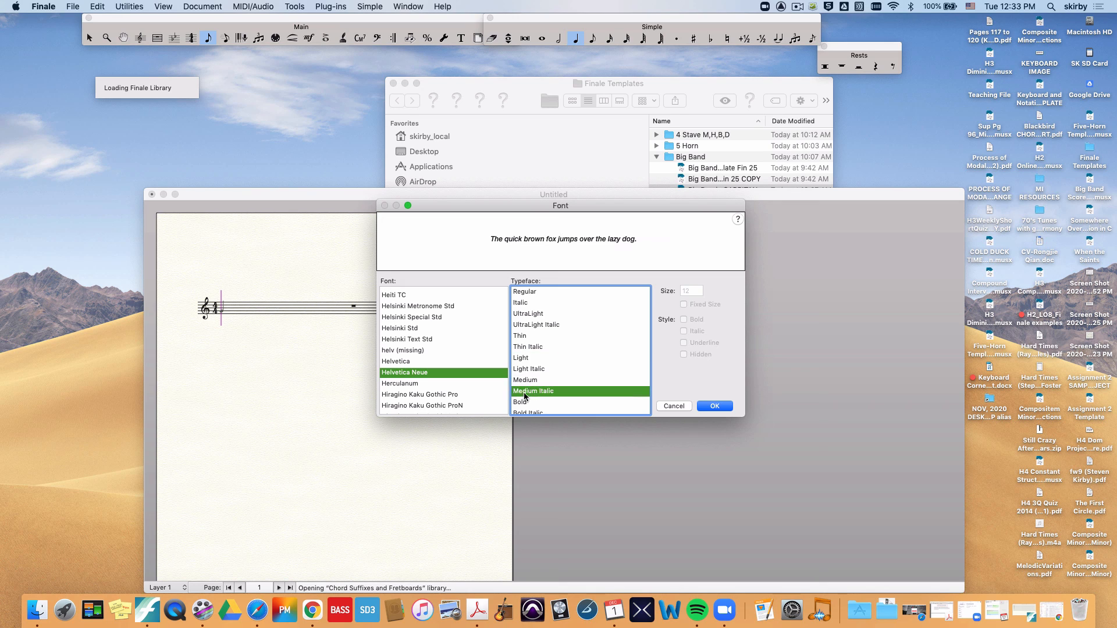
left_click(539, 291)
left_click(719, 406)
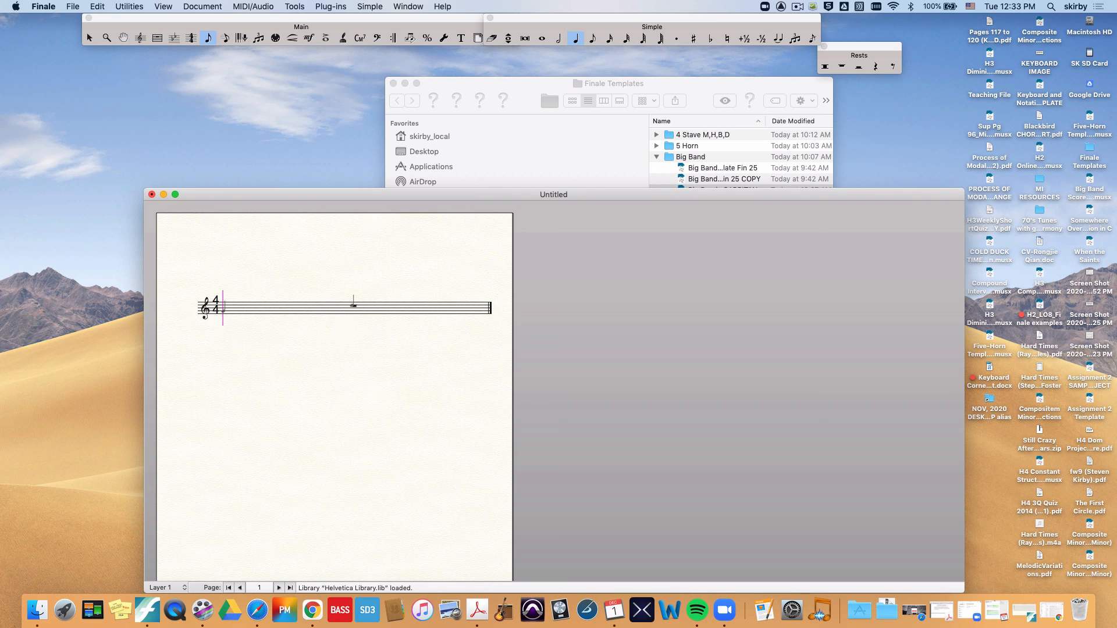
Step: Examine the loaded chord suffixes by starting a chord definition on the empty measure, and leave without adding a chord
key("Escape")
left_click(345, 312)
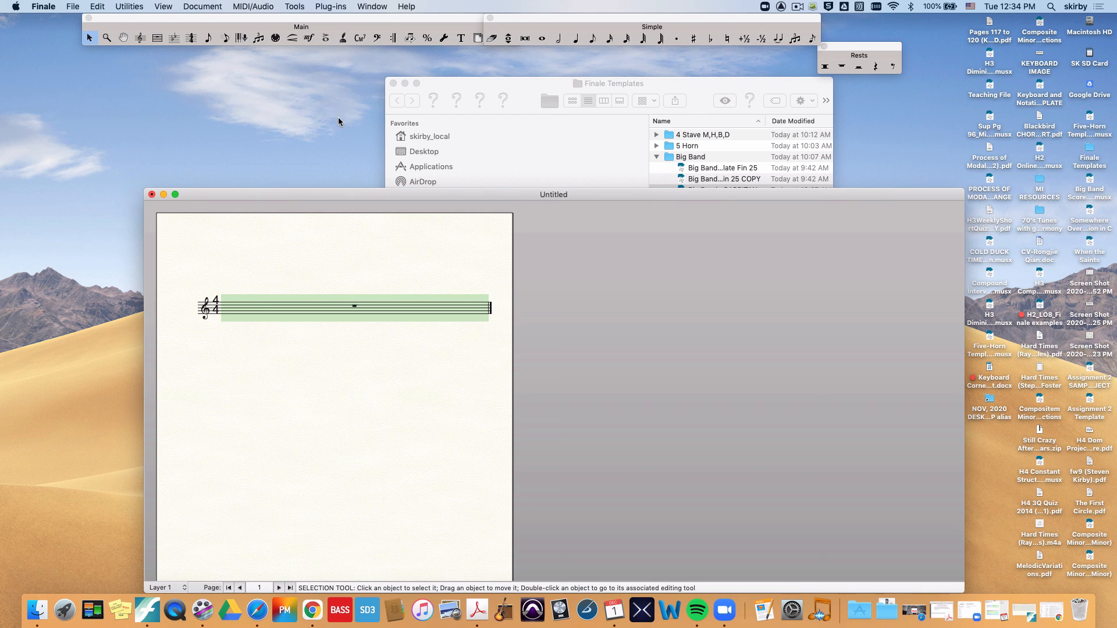
left_click(361, 39)
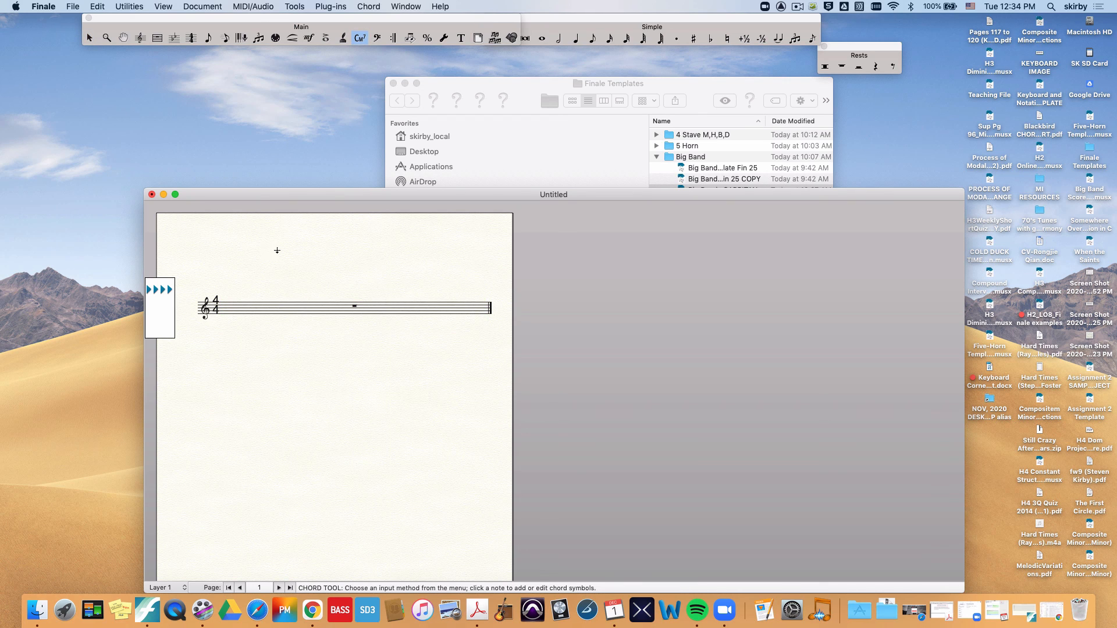
left_click(262, 303)
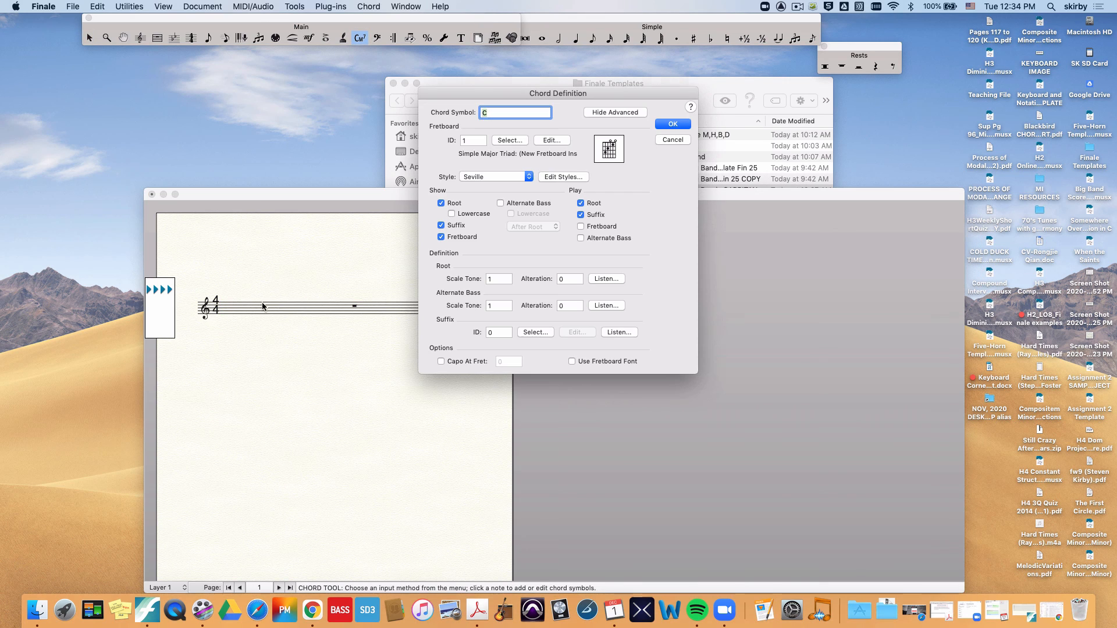
left_click(535, 333)
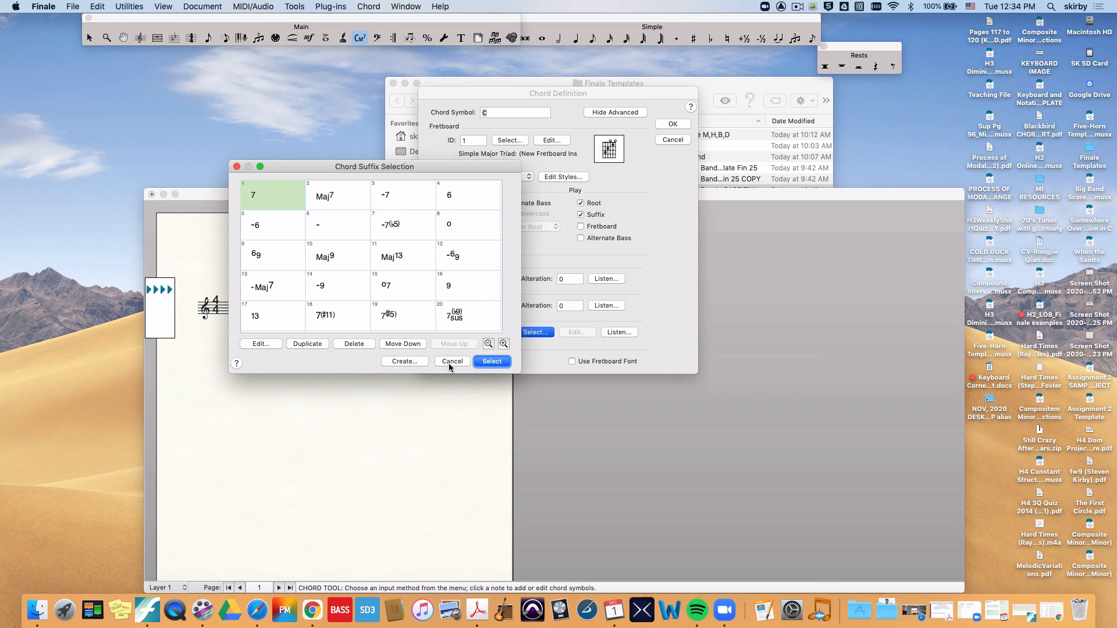
left_click(446, 362)
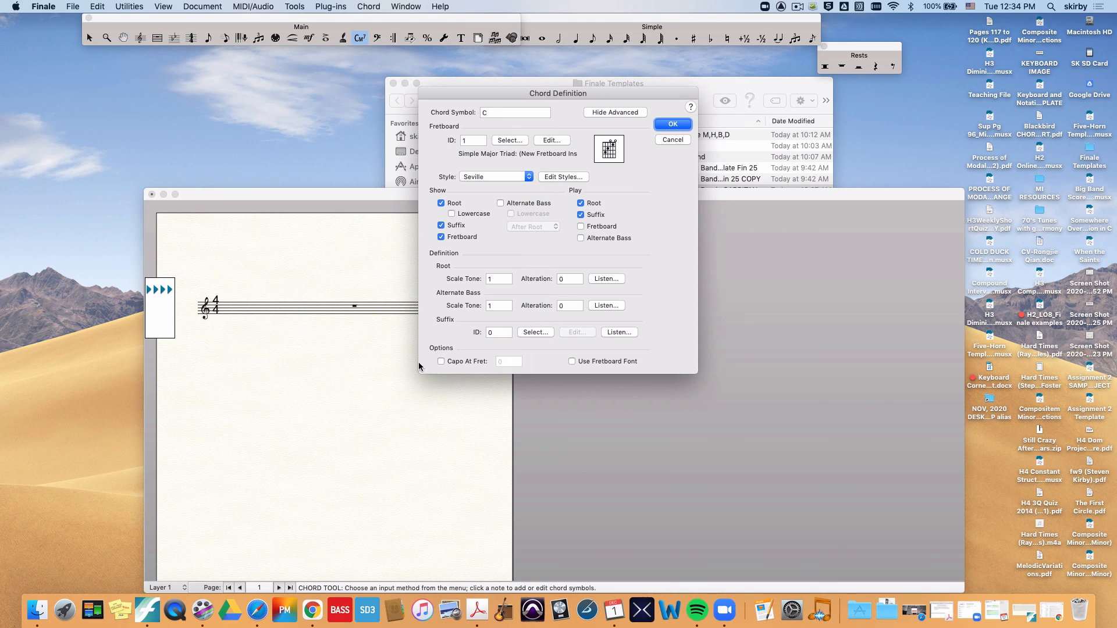
left_click(667, 141)
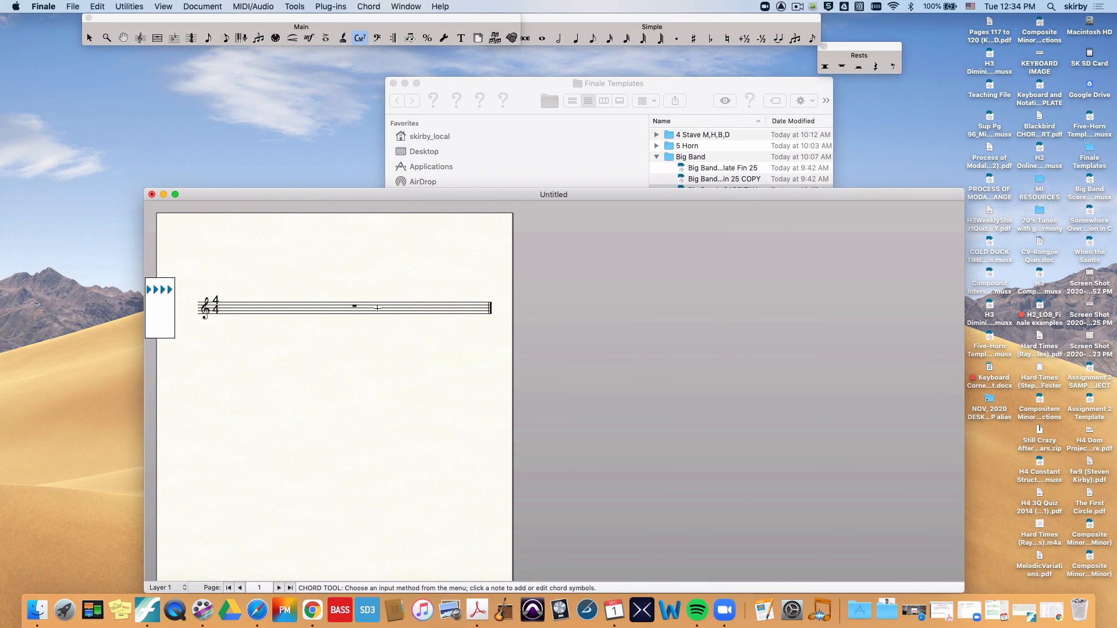
Step: Apply the "022. Kicks over Time" staff style to the empty measure
key("Escape")
double_click(348, 311)
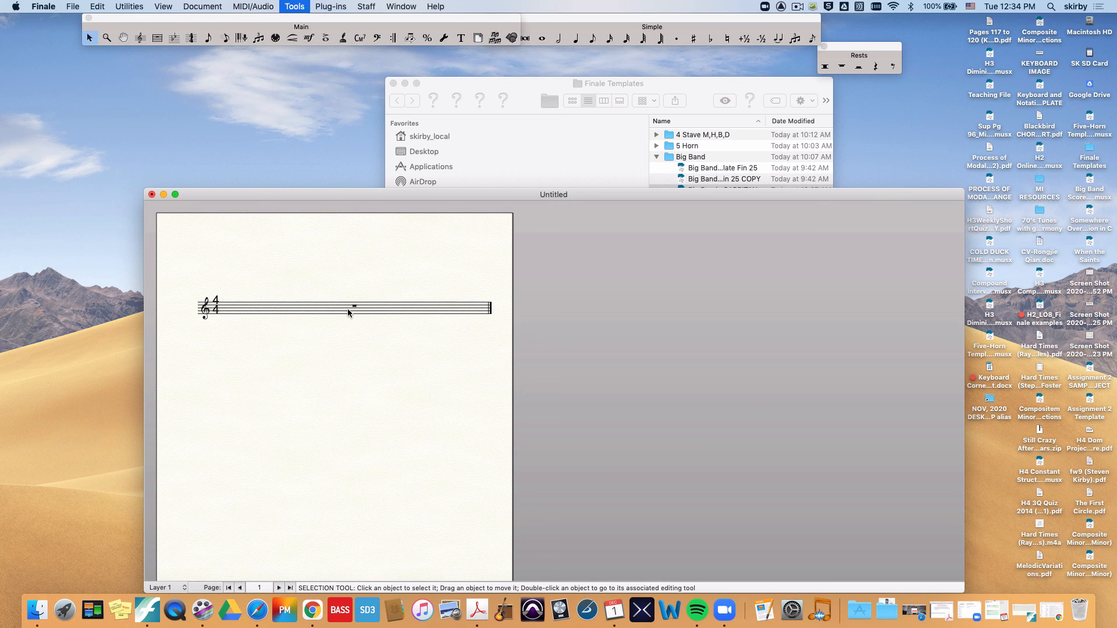
right_click(347, 309)
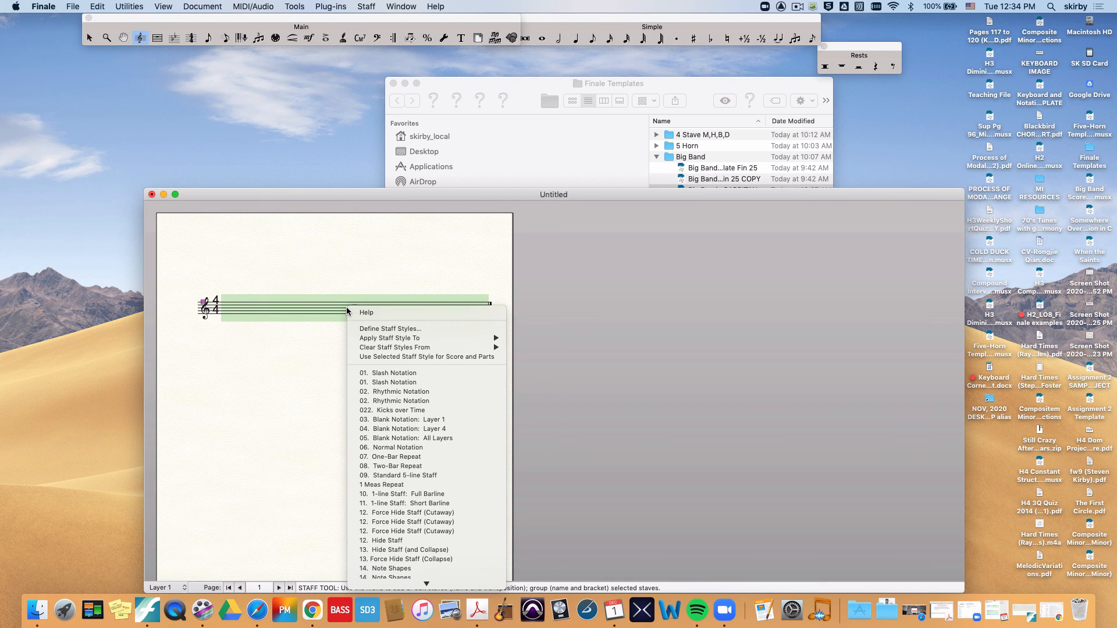
left_click(378, 410)
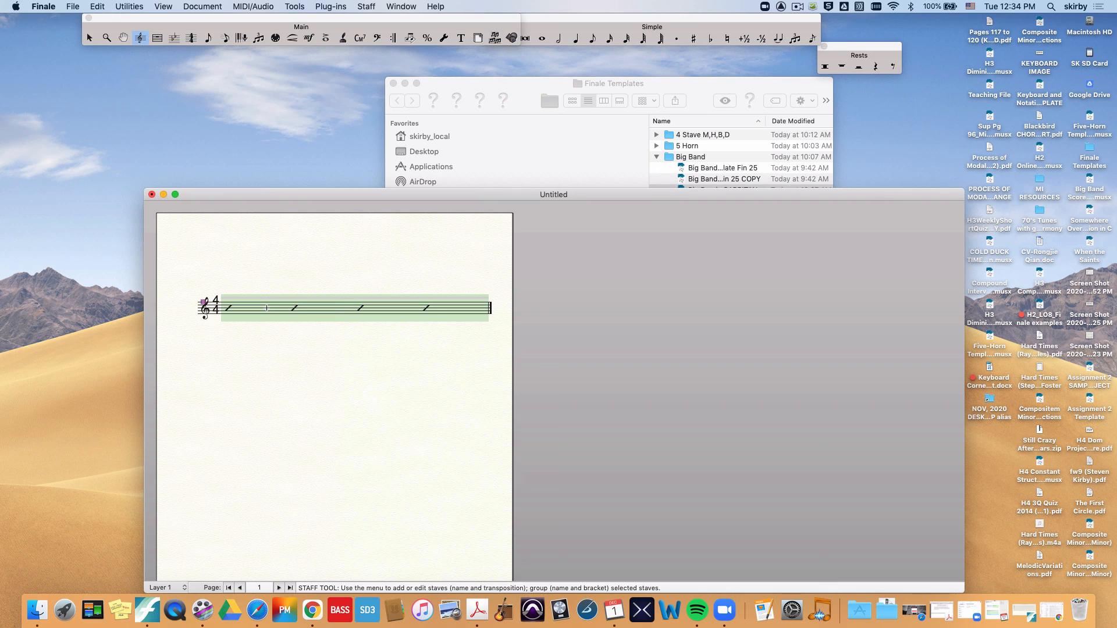
Step: In Layer 4, enter a kick rhythm above the slashes: a quarter note, a quarter tied to an eighth, and another quarter
key("super+alt+4")
left_click(208, 38)
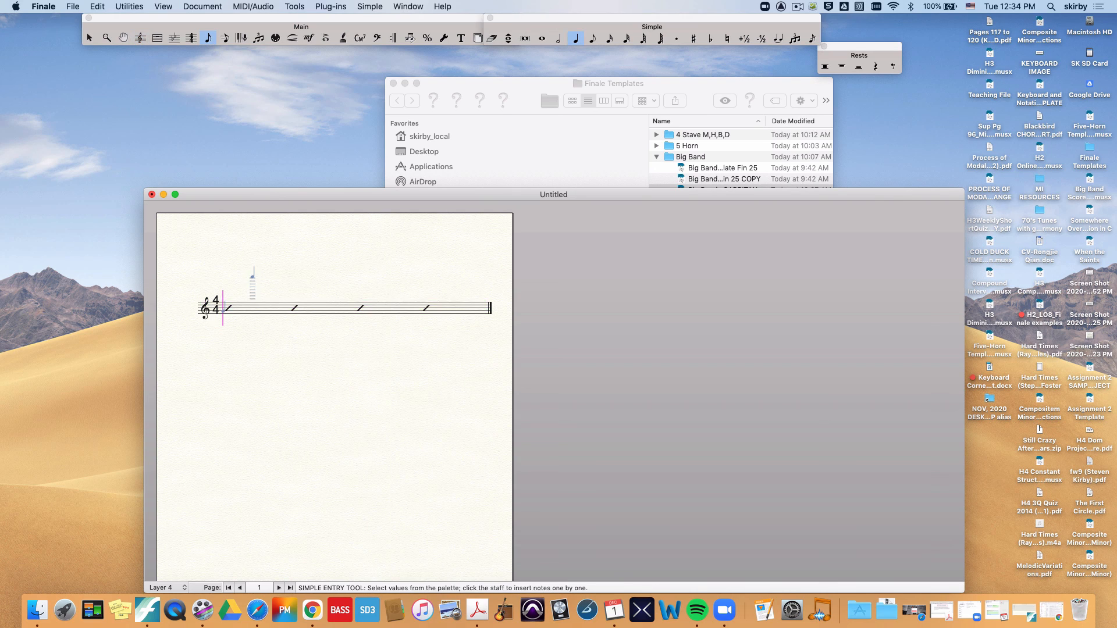
left_click(230, 299)
left_click(311, 300)
key("t")
key("4")
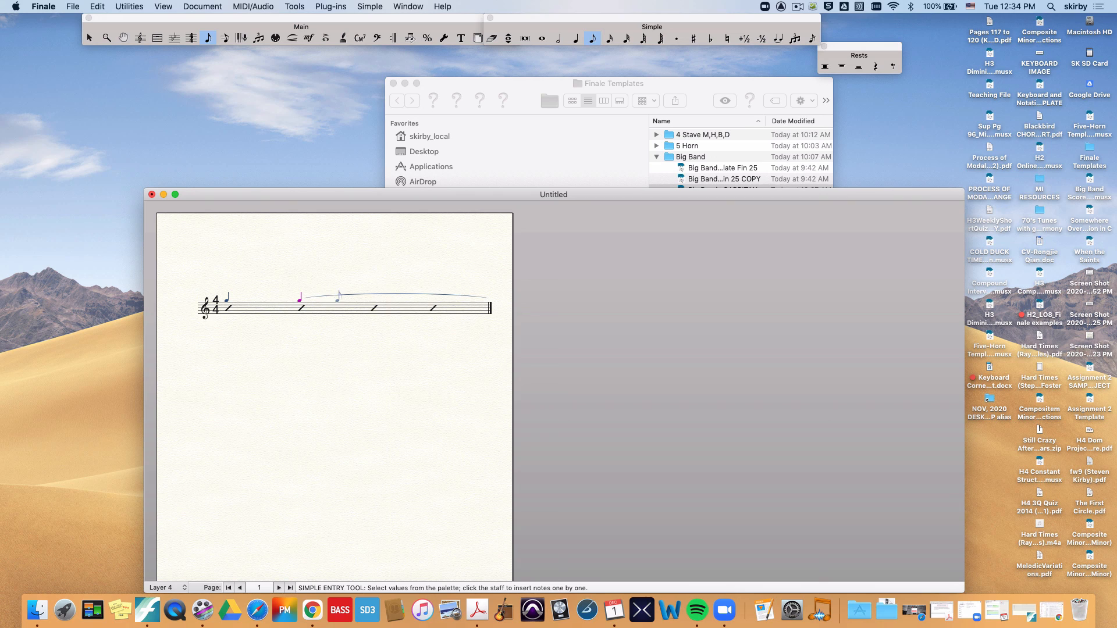
left_click(337, 299)
key("5")
left_click(411, 298)
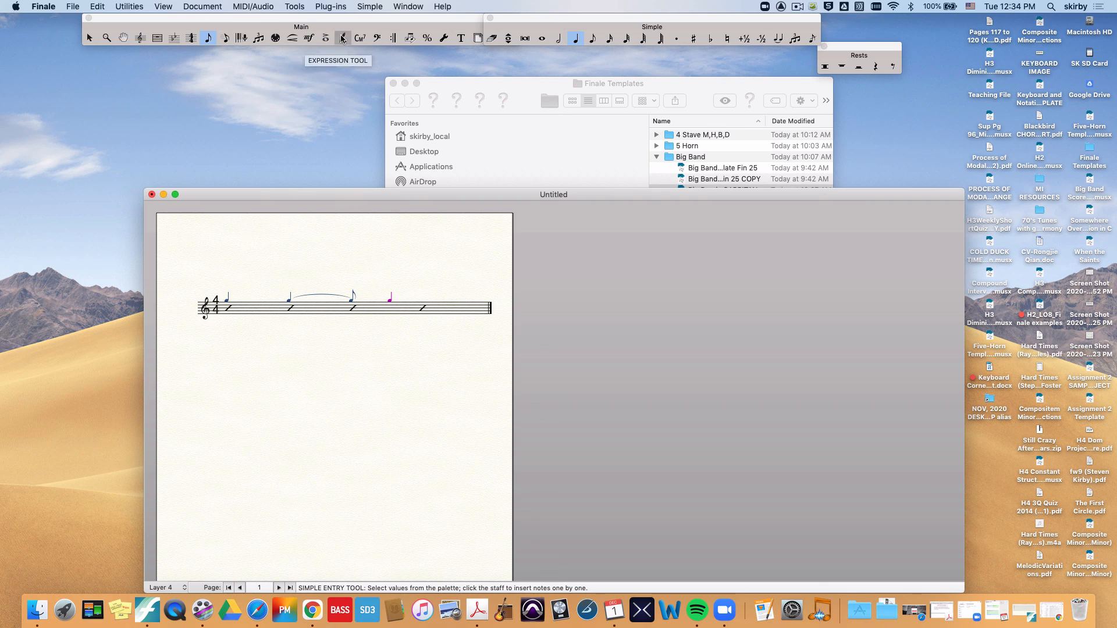
Step: Add a G7 chord symbol with stacked alterations above the measure's first beat, entered with suffix number 31 as G:31
left_click(360, 37)
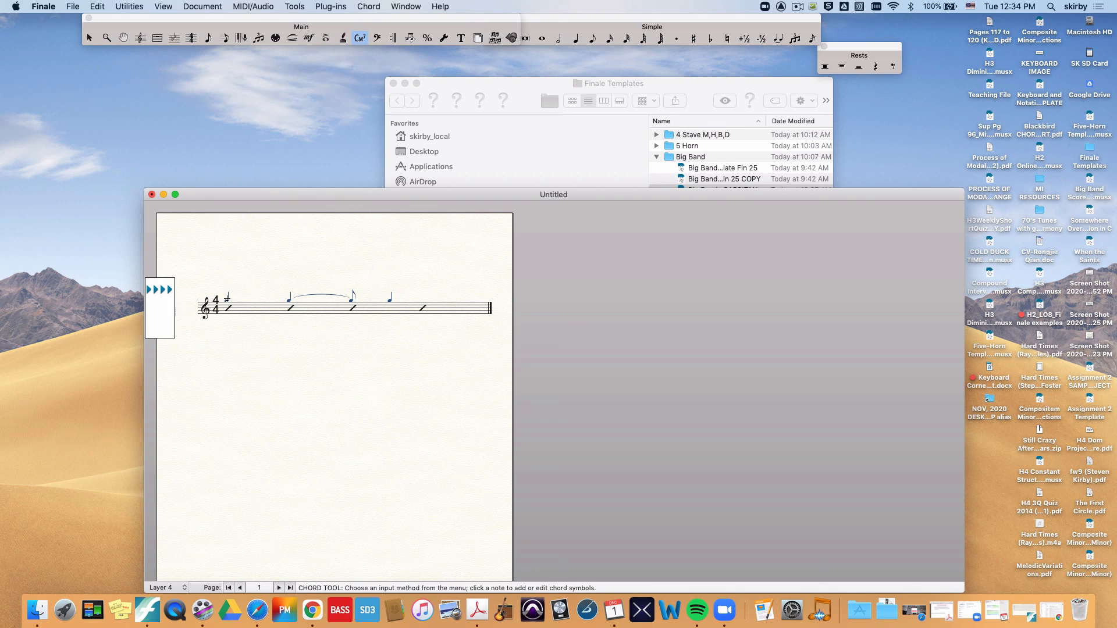
type("G:31")
key("Return")
left_click(244, 316)
key("Escape")
Step: Add 32 measures to the document after the measure with the kick rhythm
left_click(315, 315)
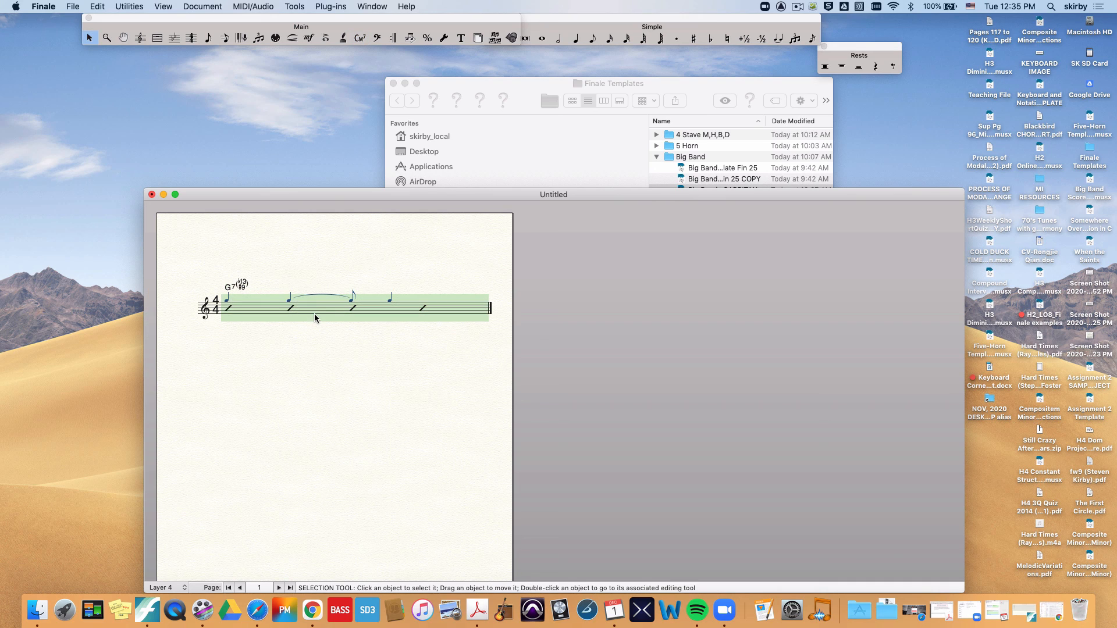
right_click(315, 317)
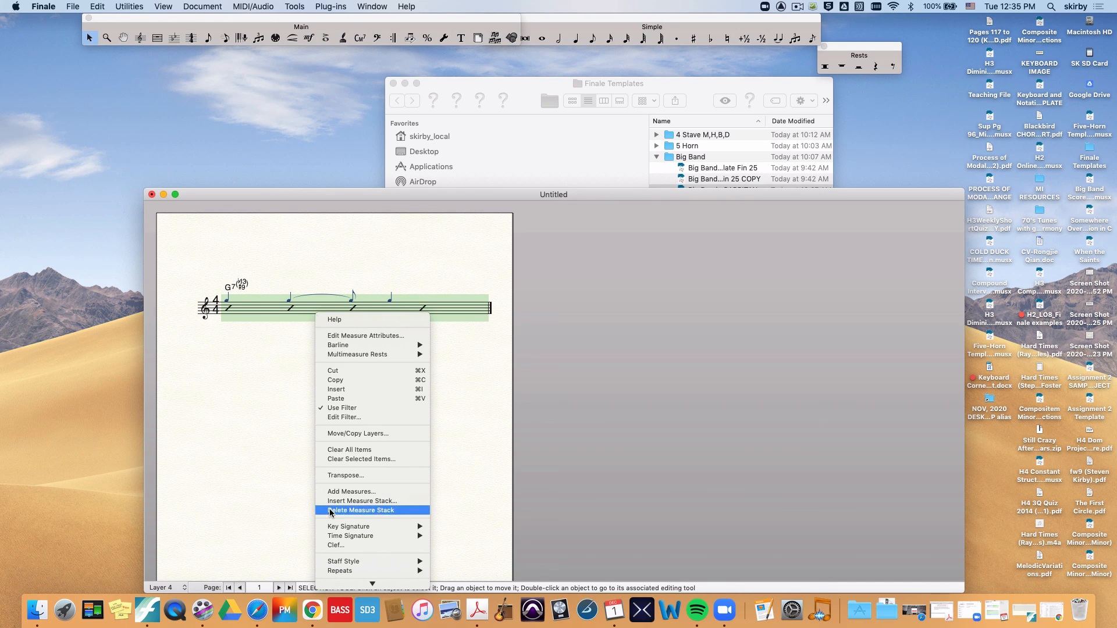
left_click(351, 492)
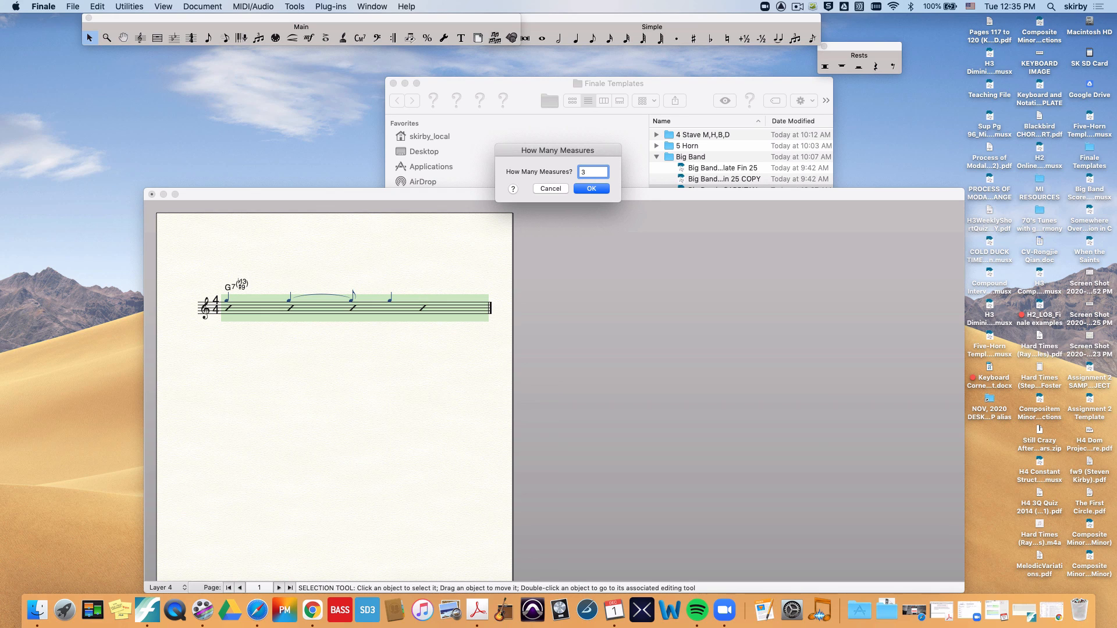
type("32")
key("Return")
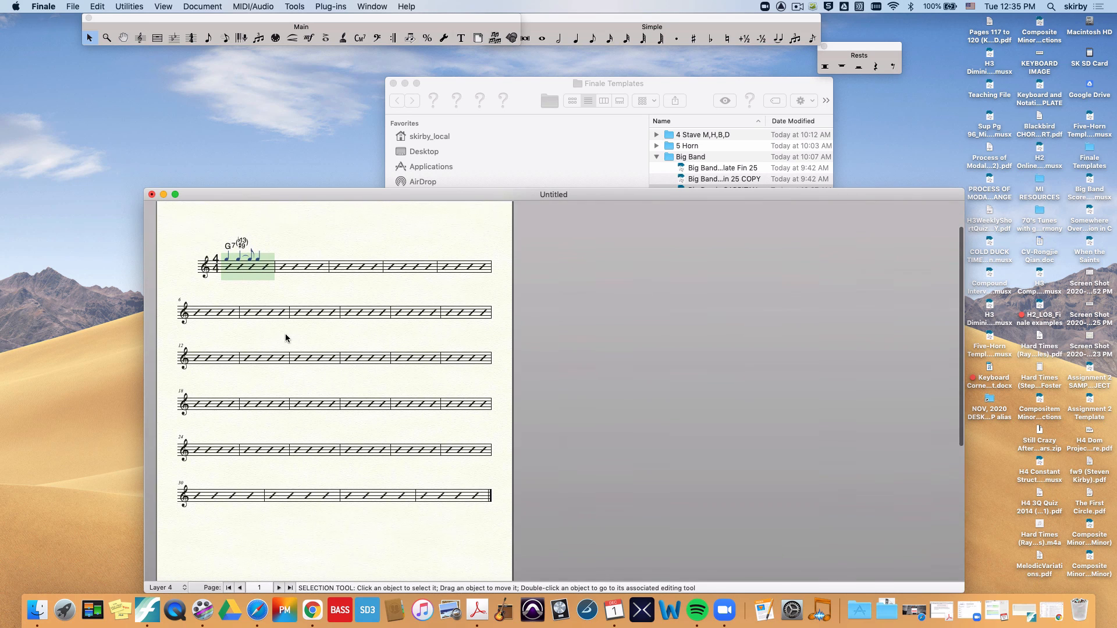
scroll(285, 333, "down", 3)
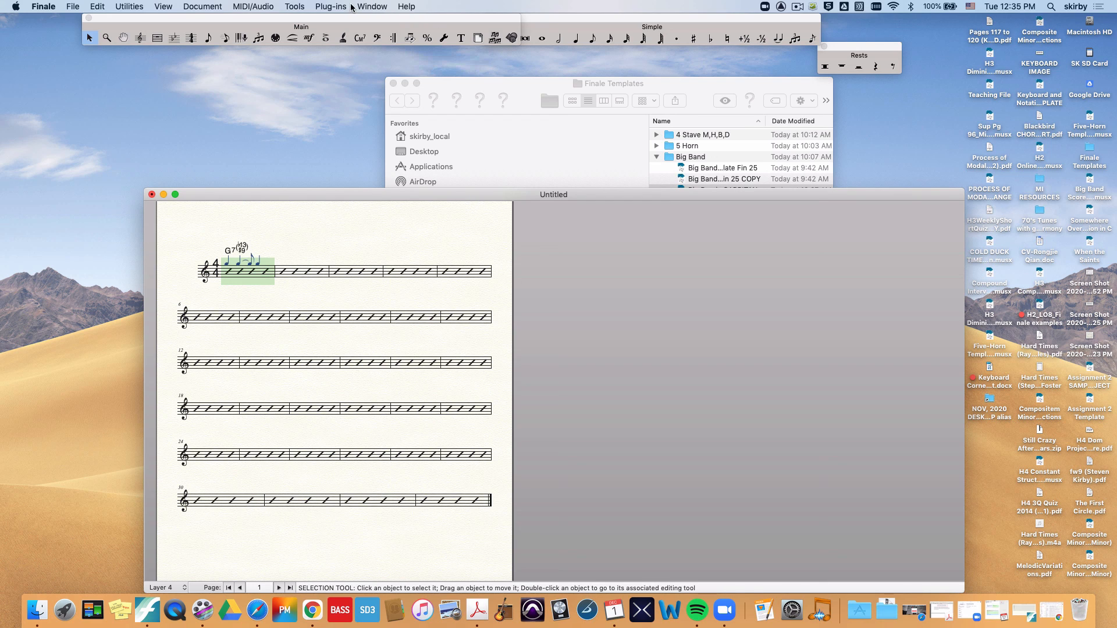
Step: Space the staff systems evenly on all pages, placing 6 systems on each page, and check the resulting page layout
left_click(478, 38)
left_click(367, 7)
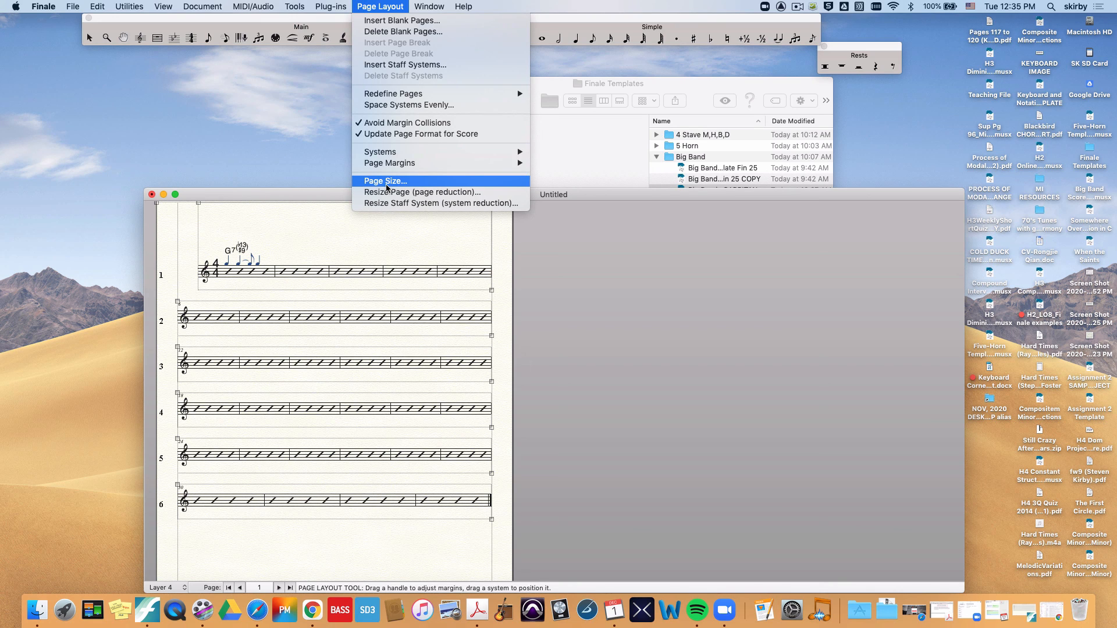
left_click(388, 105)
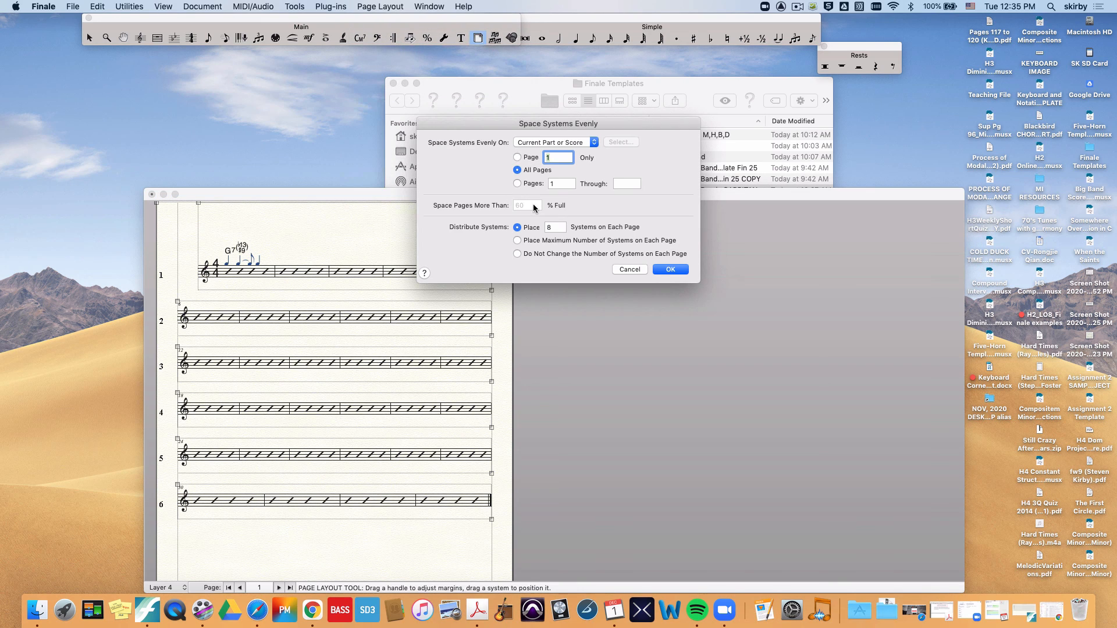
left_click(548, 227)
key("BackSpace")
type("6")
left_click(669, 269)
scroll(396, 360, "down", 3)
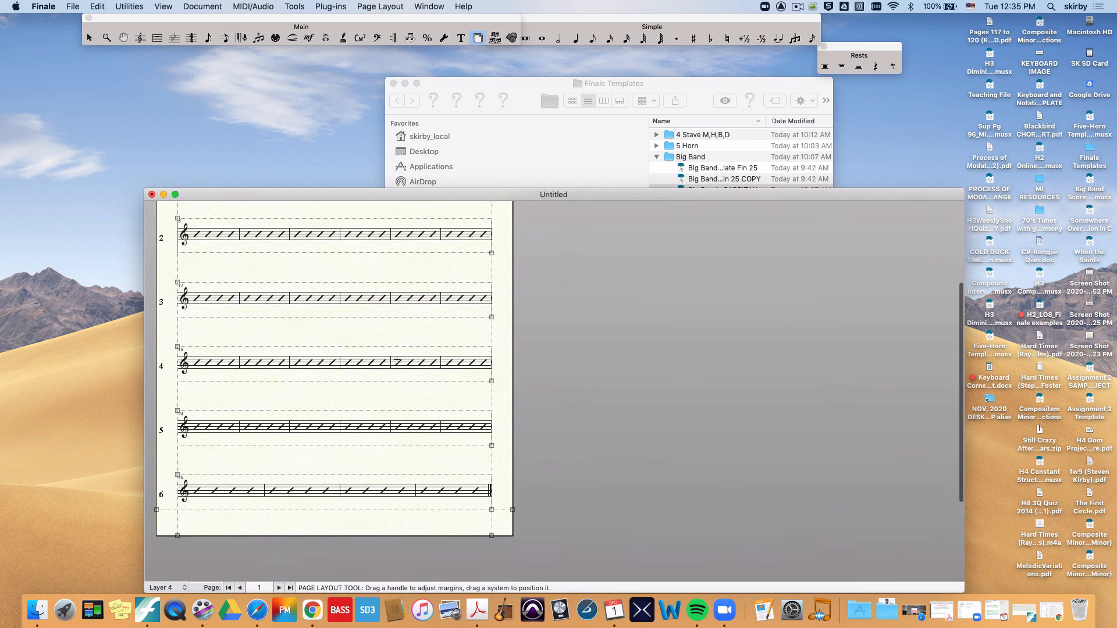
scroll(397, 360, "up", 3)
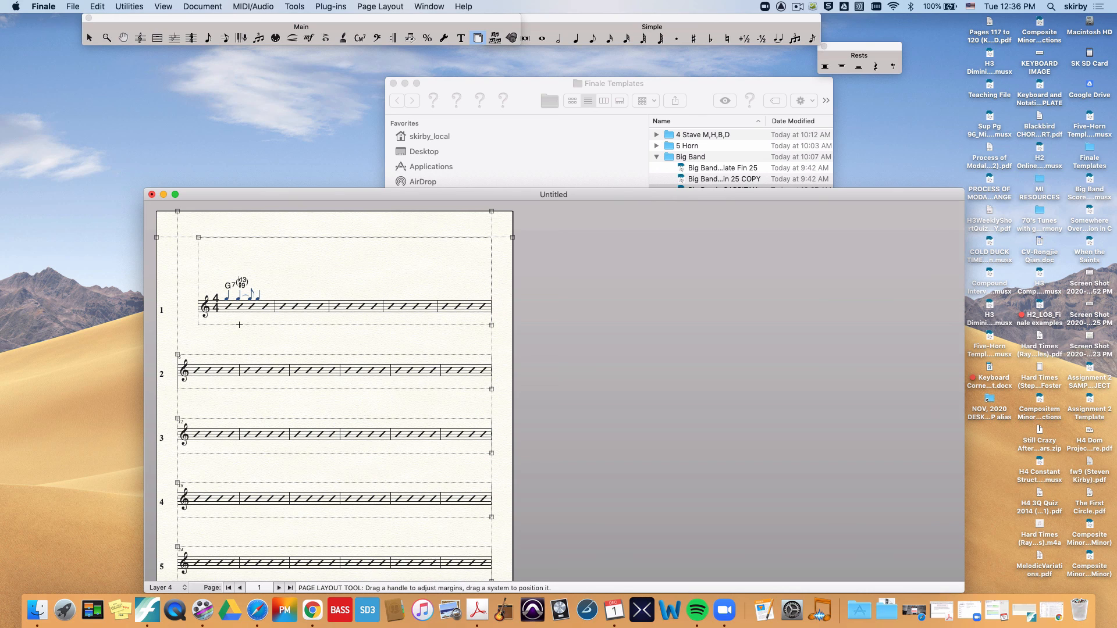
scroll(279, 354, "down", 3)
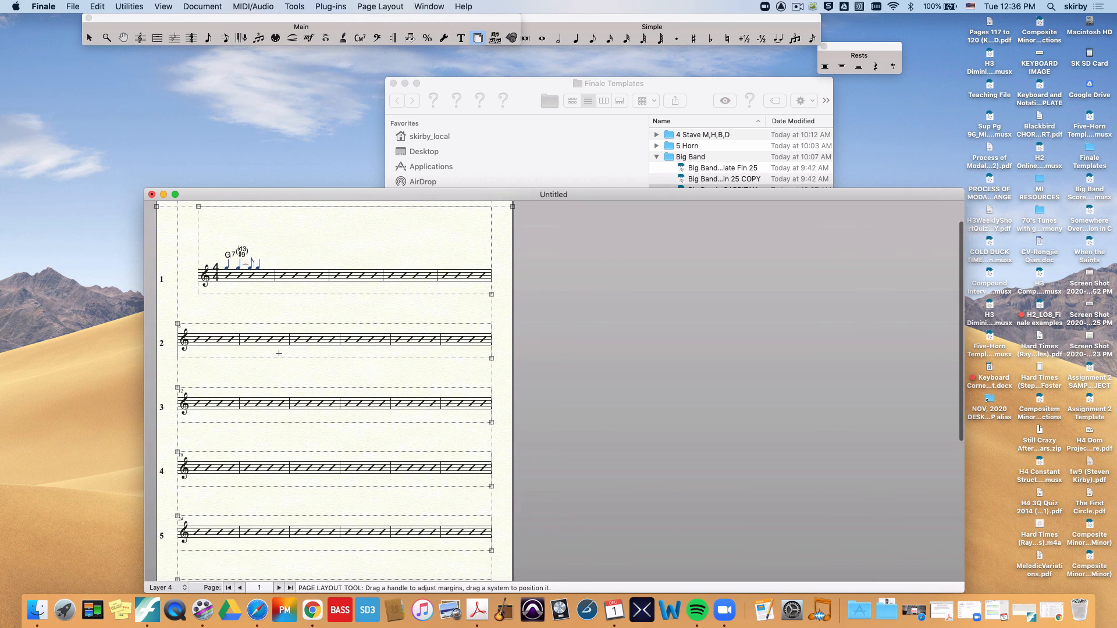